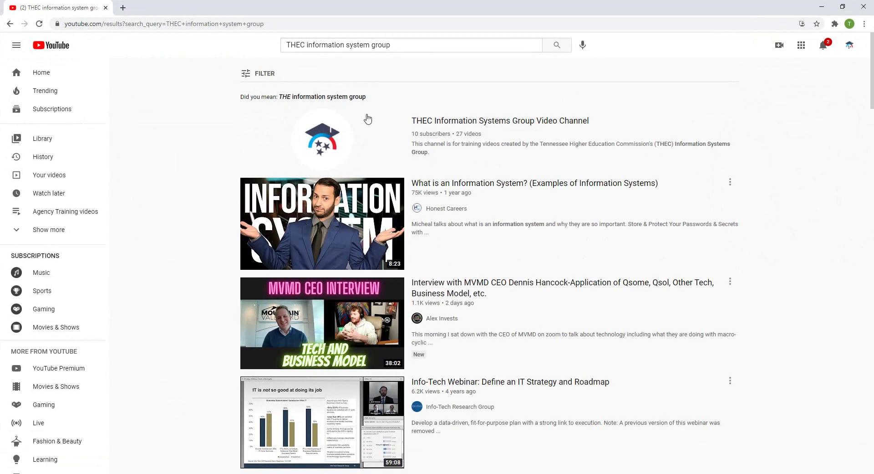
Step: Rerun the YouTube search for 'THEC information system group' to bring up the THEC channel first
left_click_drag(408, 45, 269, 51)
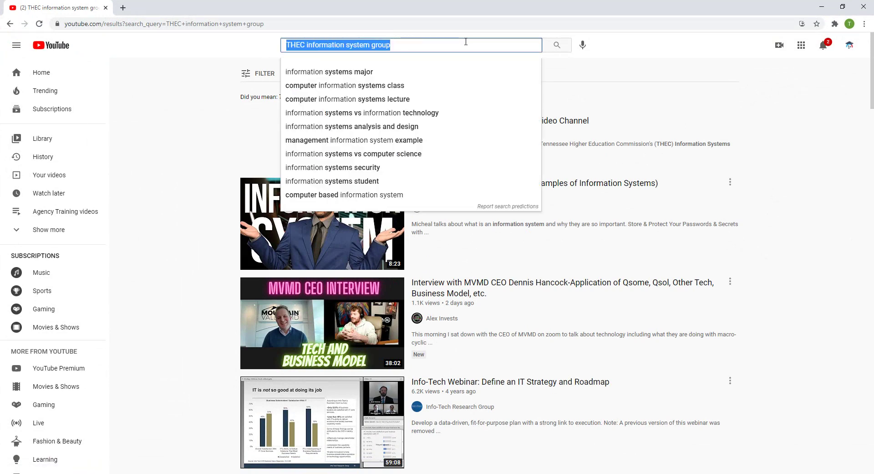
key("End")
left_click(560, 46)
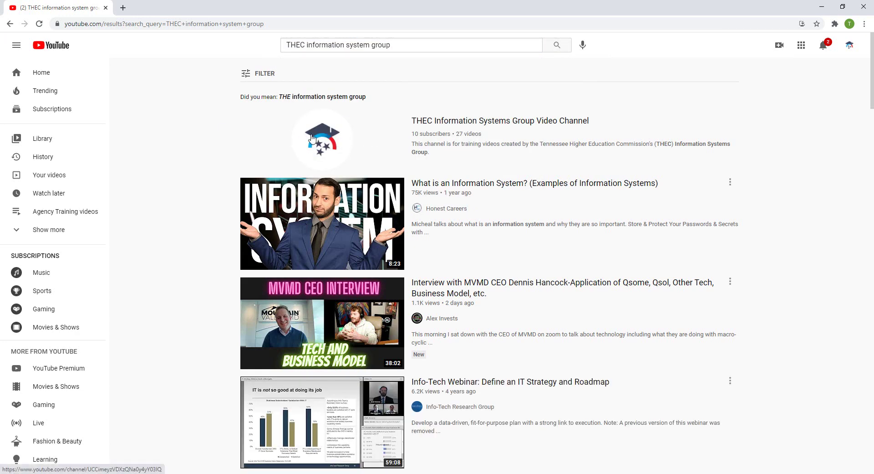
Step: Browse the THEC channel's created playlists, then minimize YouTube to reveal the filled-in FAST login page
left_click(446, 154)
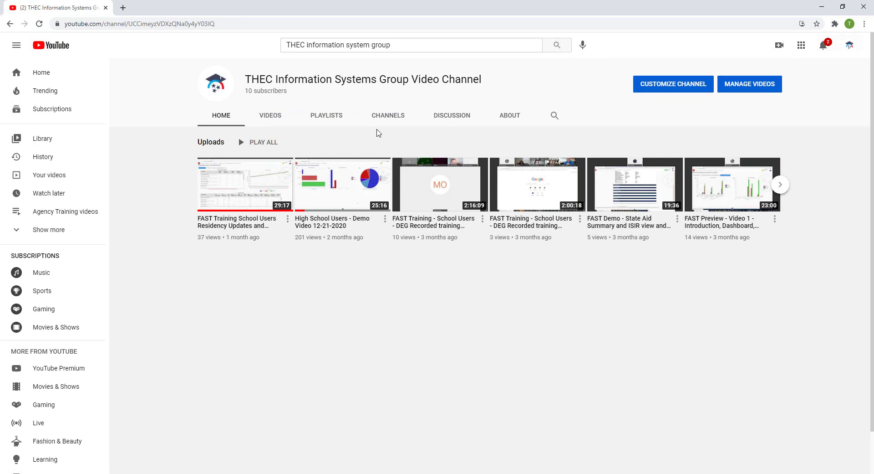
left_click(317, 118)
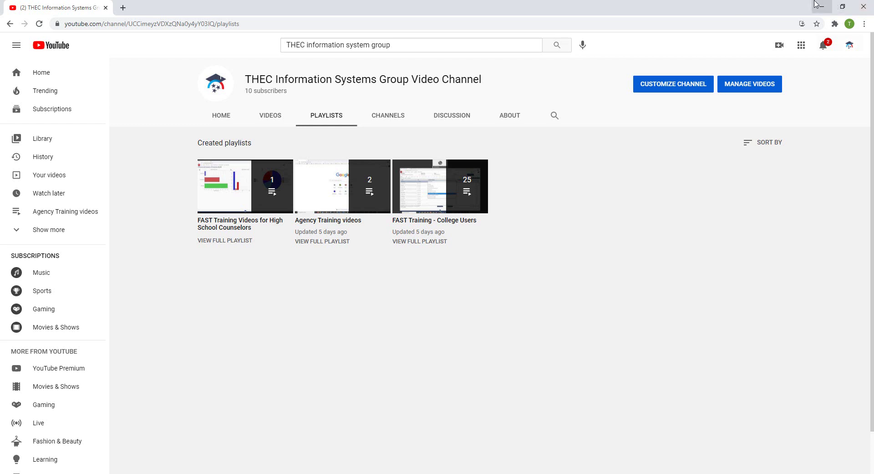
left_click(822, 7)
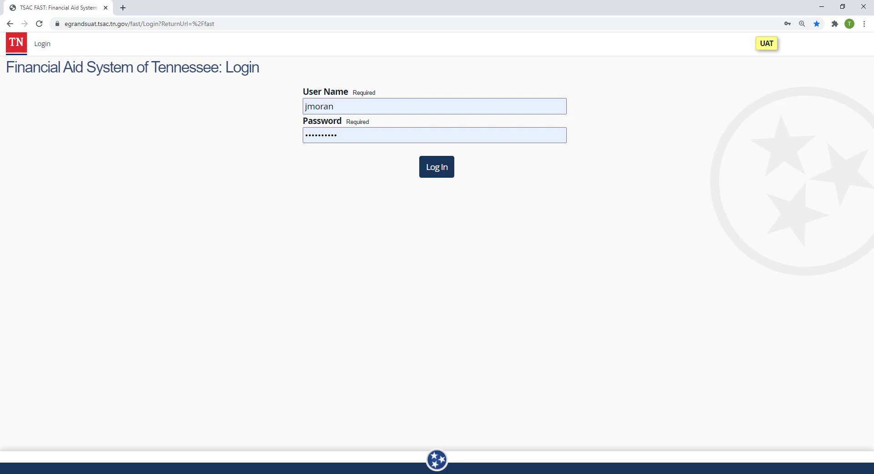
Step: Replace the prefilled user name with the account user name and enter the password
left_click(388, 93)
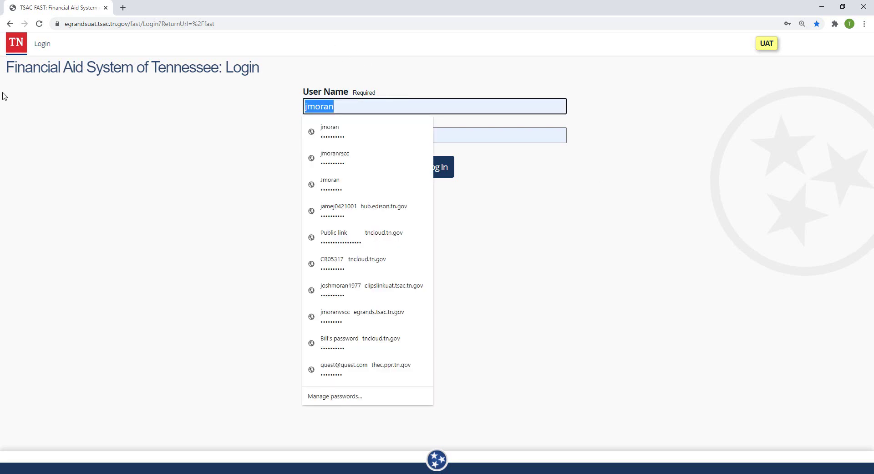
key("BackSpace")
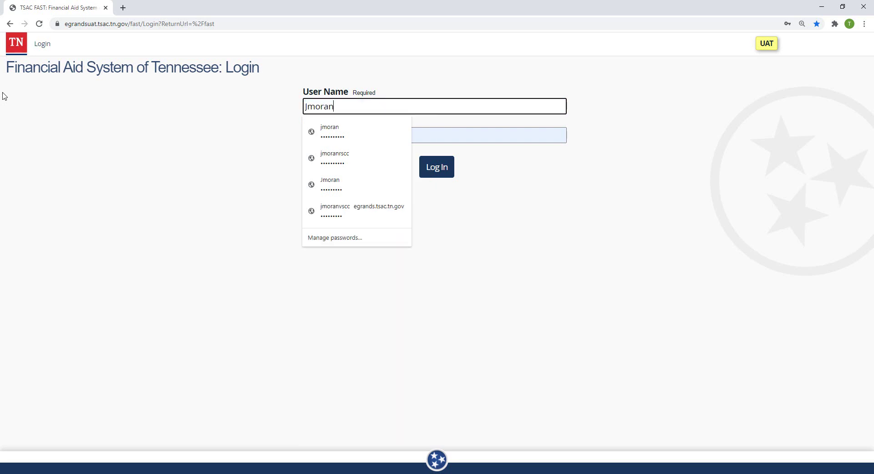
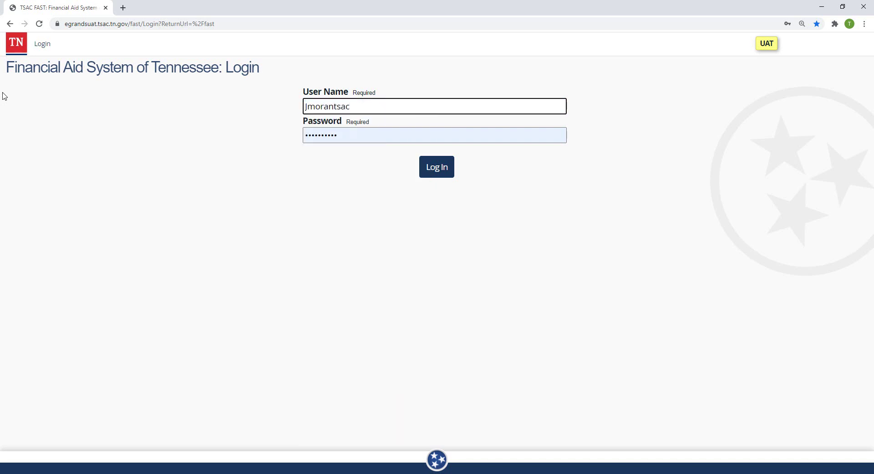
key("Tab")
type("•••••")
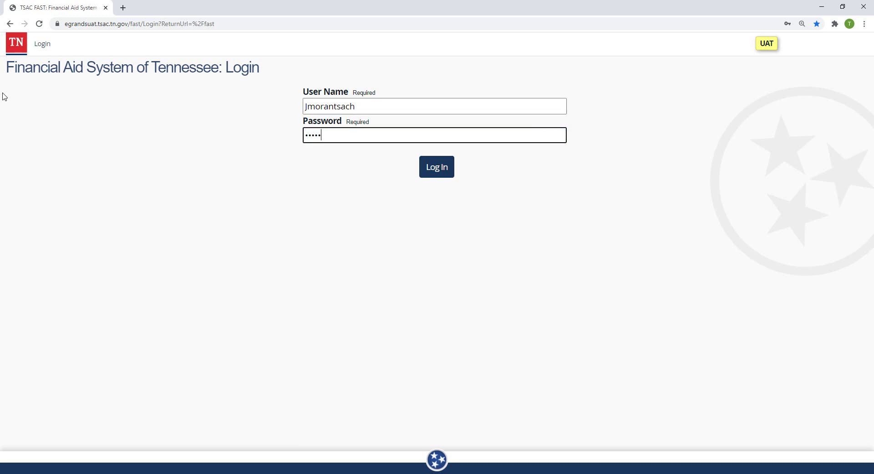
type("••••")
Step: Log in, then fill in the current, new and confirmation passwords in Password Expired and save
key("Return")
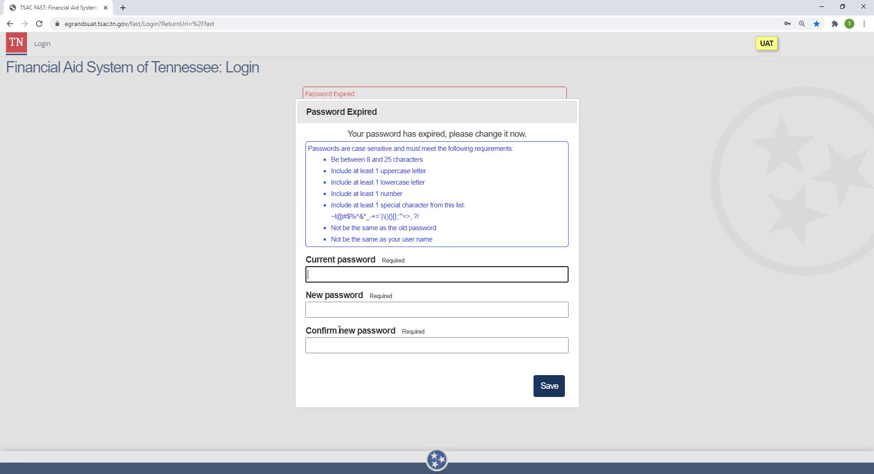
type("•••••••••")
key("Tab")
type("••••••")
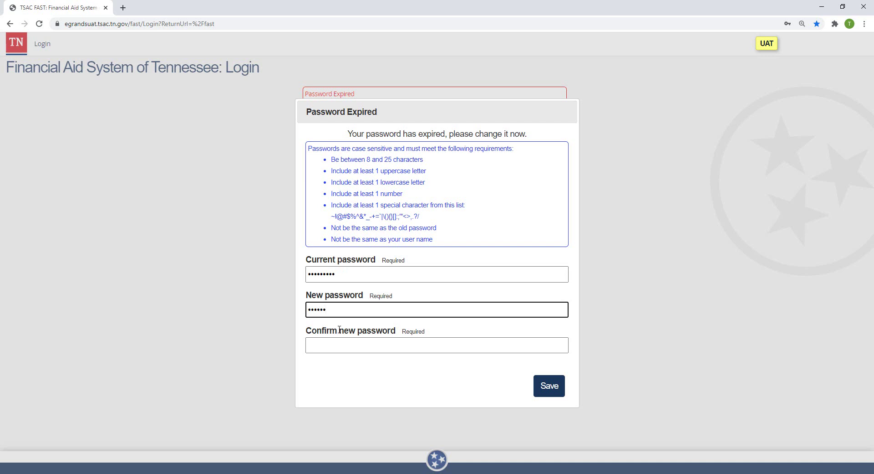
type("••••")
key("Tab")
type("•••••••••")
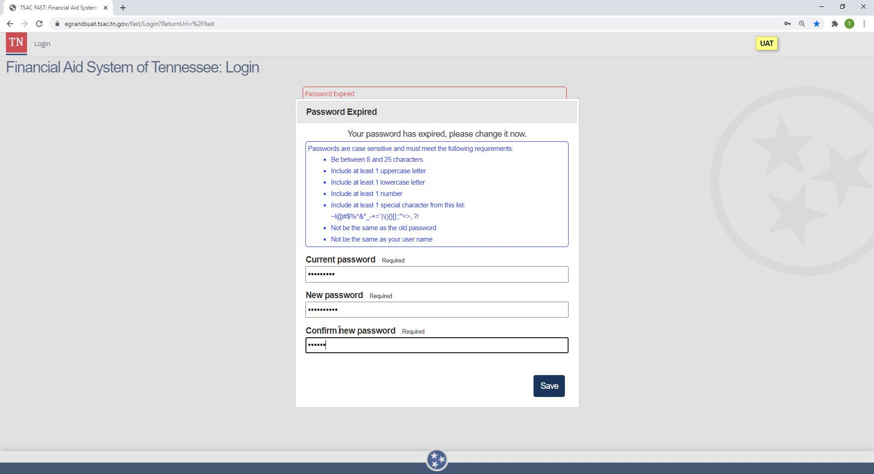
type("•")
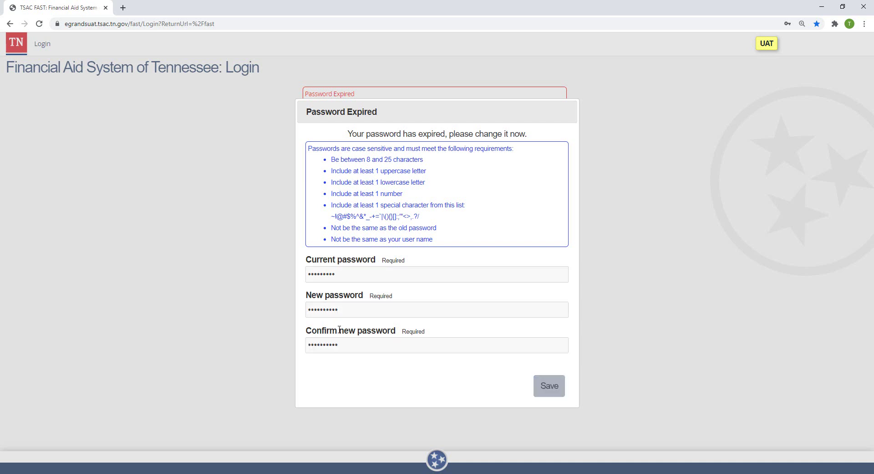
key("Return")
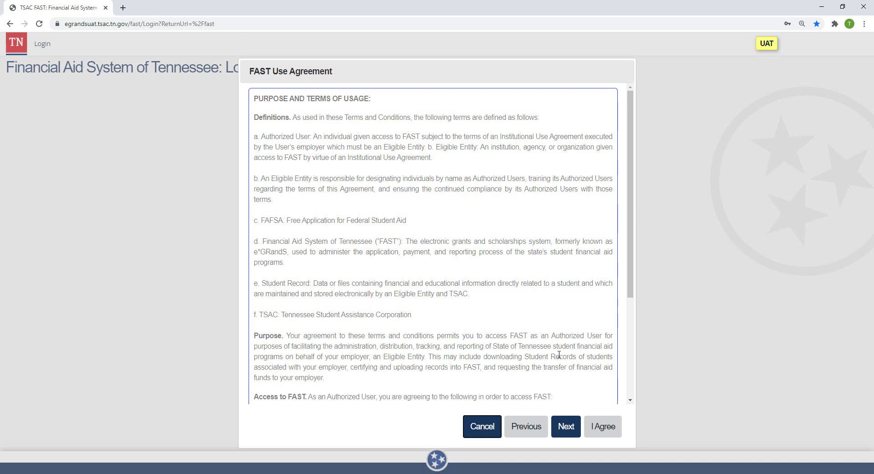
Step: Read through the FAST Use Agreement, go to its next page, and accept it
scroll(533, 371, "down", 3)
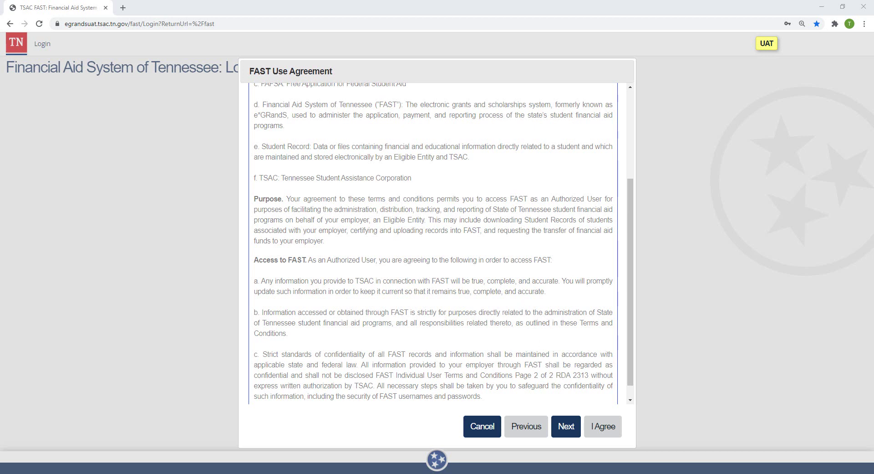
scroll(552, 355, "down", 1)
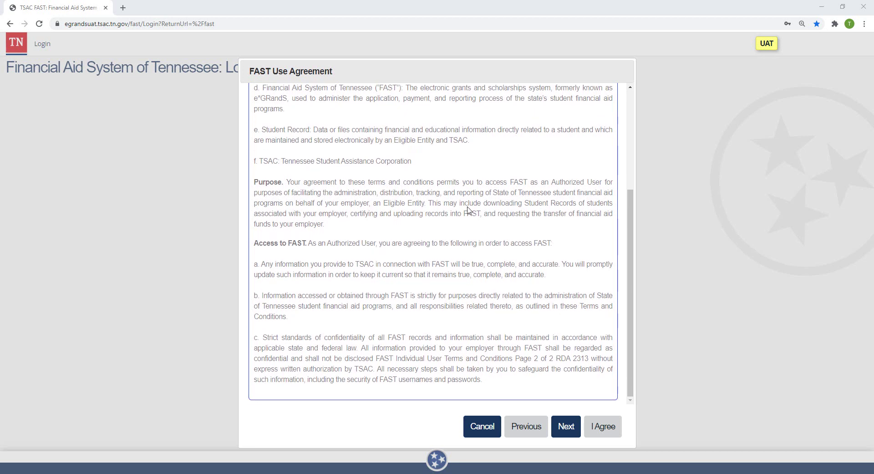
left_click(566, 426)
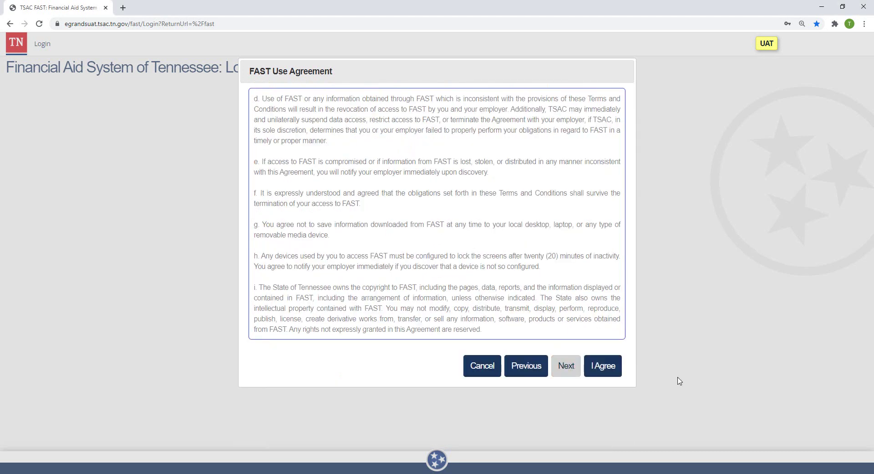
left_click(609, 371)
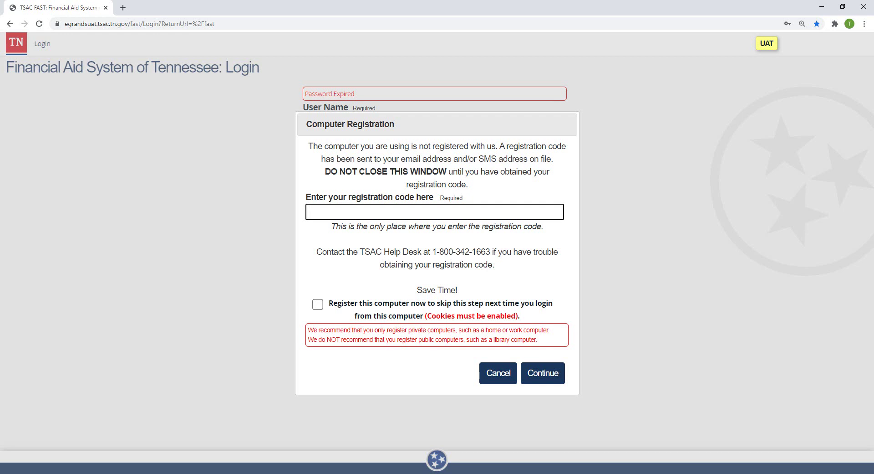
Step: In Outlook, open the TSAC FAST Registration Code email and copy the temporary code
key("alt+Tab")
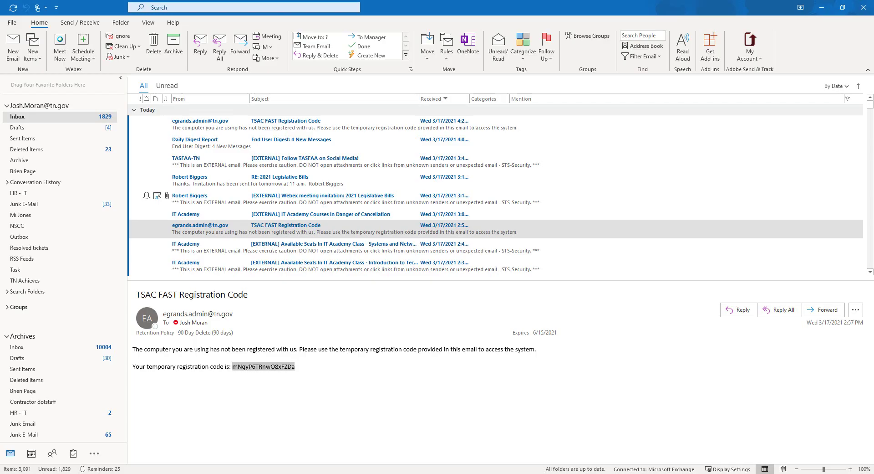
double_click(682, 235)
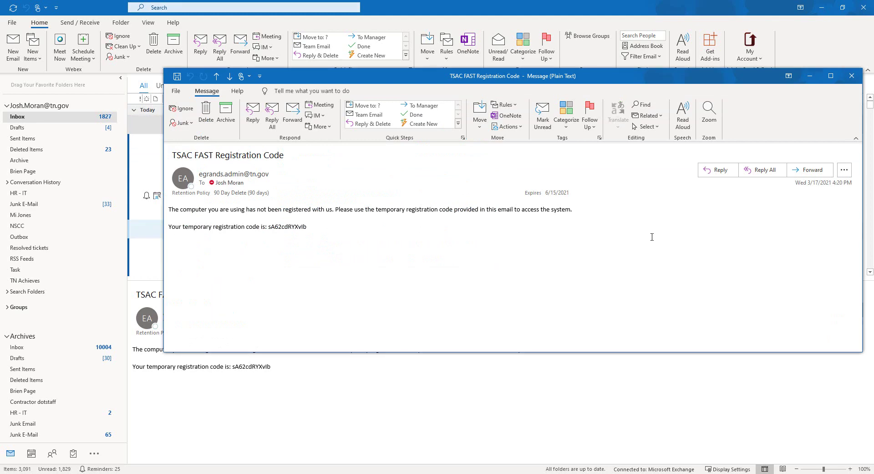
double_click(287, 226)
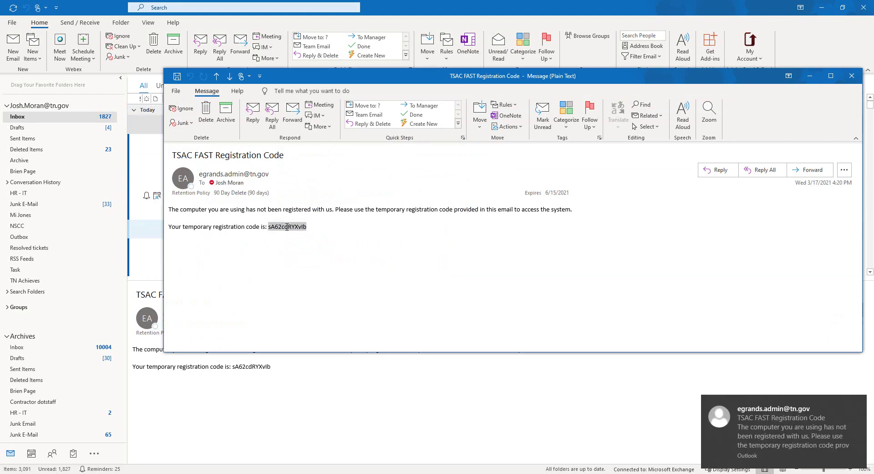
key("ctrl+c")
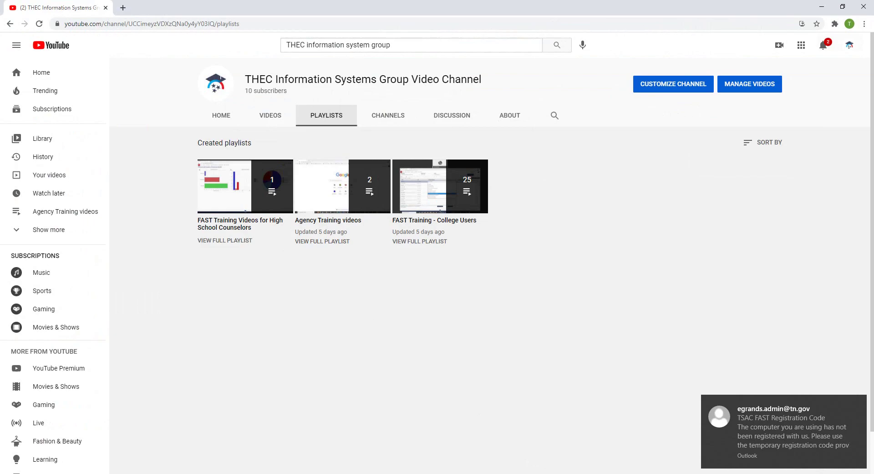
Step: Paste the registration code, tick Register this computer, and continue to the dashboard
left_click(550, 455)
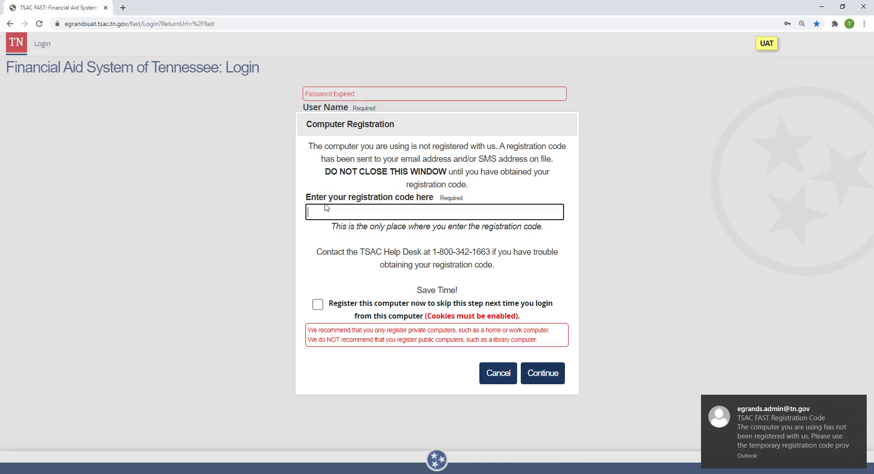
key("ctrl+v")
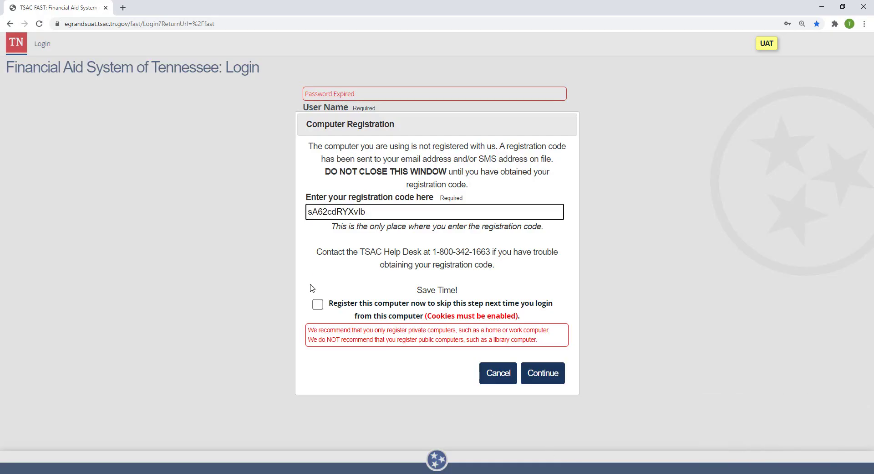
left_click(318, 304)
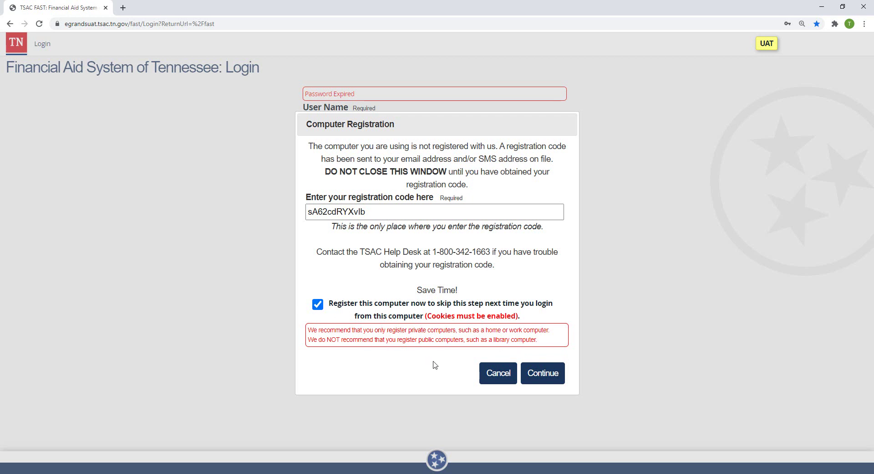
left_click(553, 376)
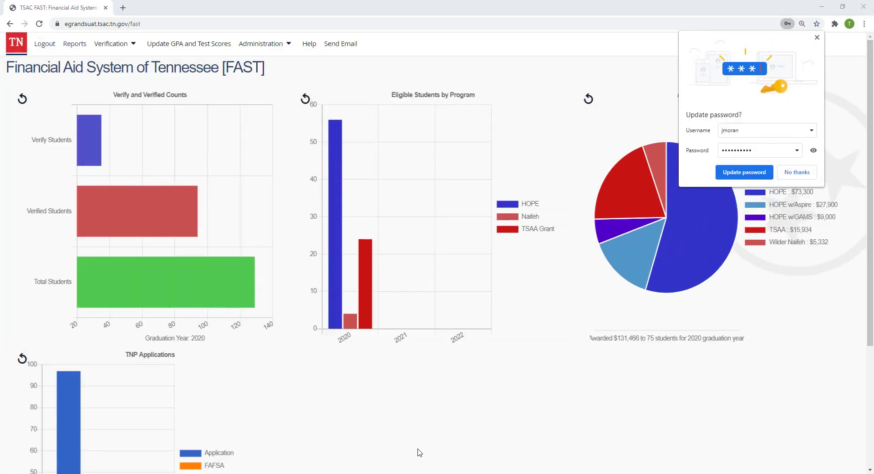
Step: Close Chrome's 'Update password?' popup over the dashboard
left_click(817, 37)
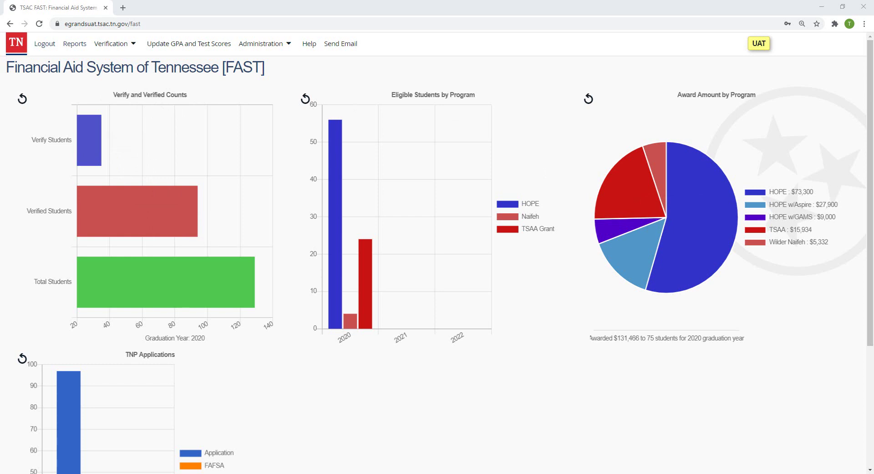
left_click(177, 341)
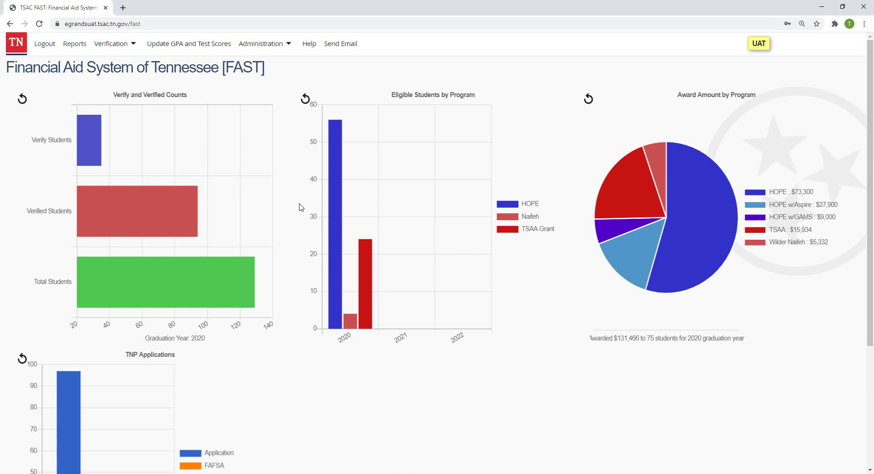
mouse_move(332, 139)
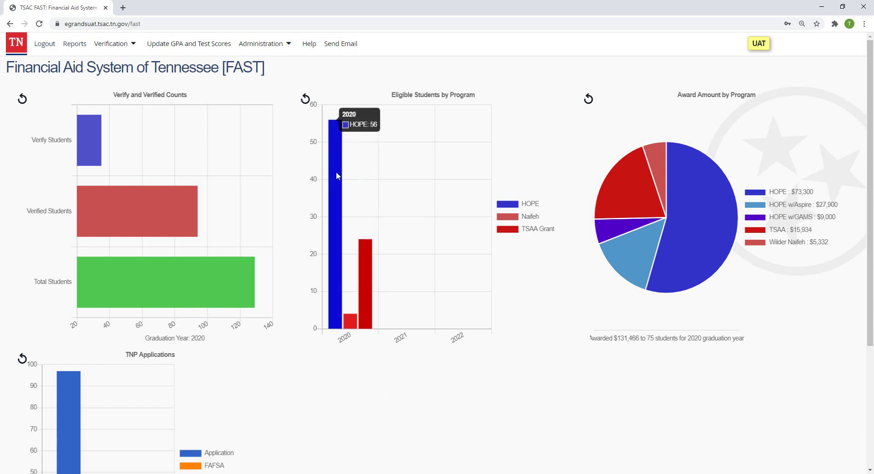
mouse_move(364, 266)
mouse_move(355, 326)
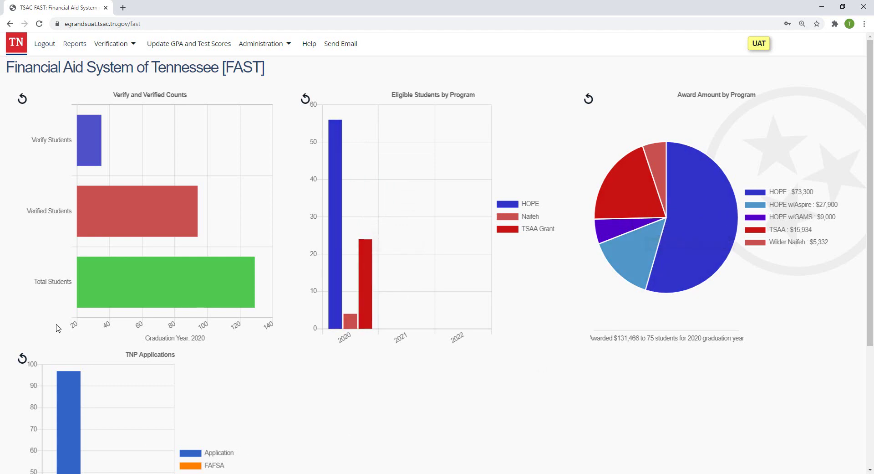
mouse_move(91, 143)
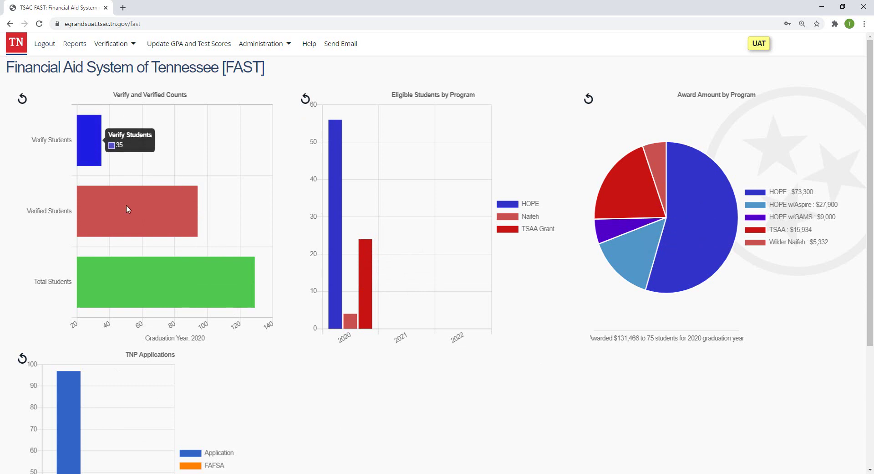
mouse_move(135, 223)
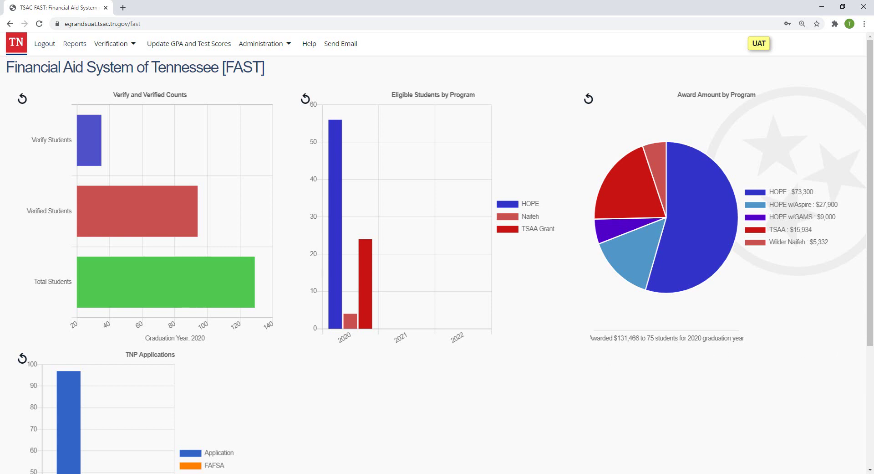
mouse_move(714, 188)
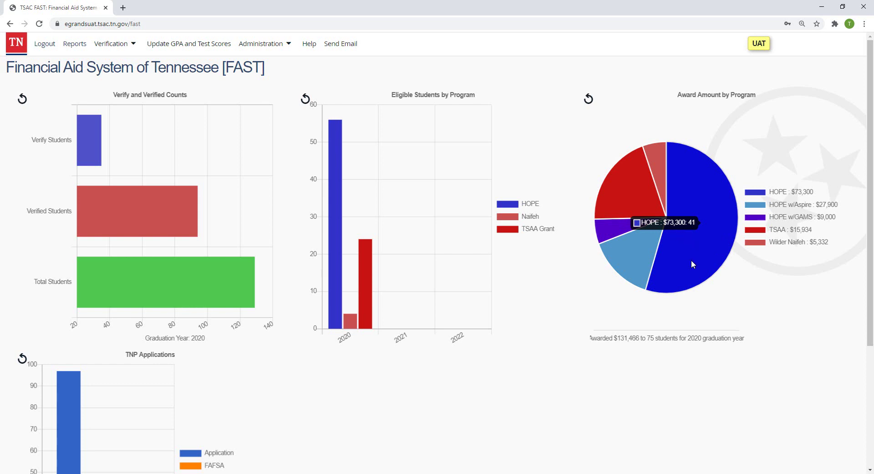
mouse_move(625, 256)
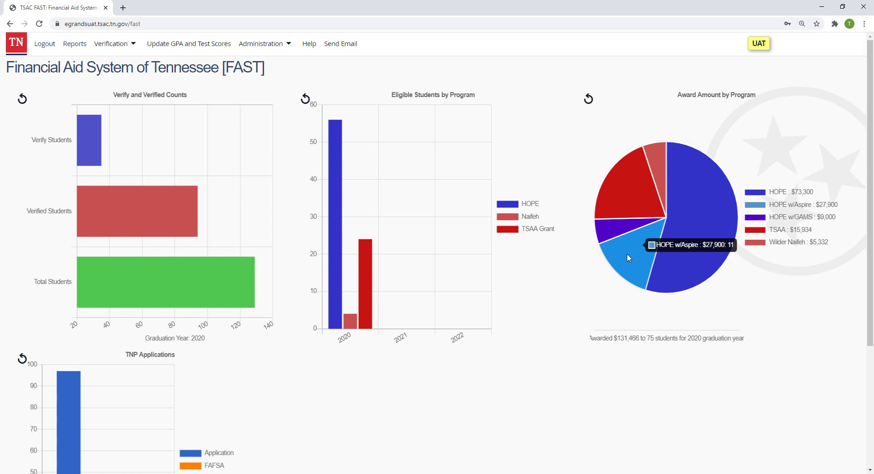
mouse_move(620, 211)
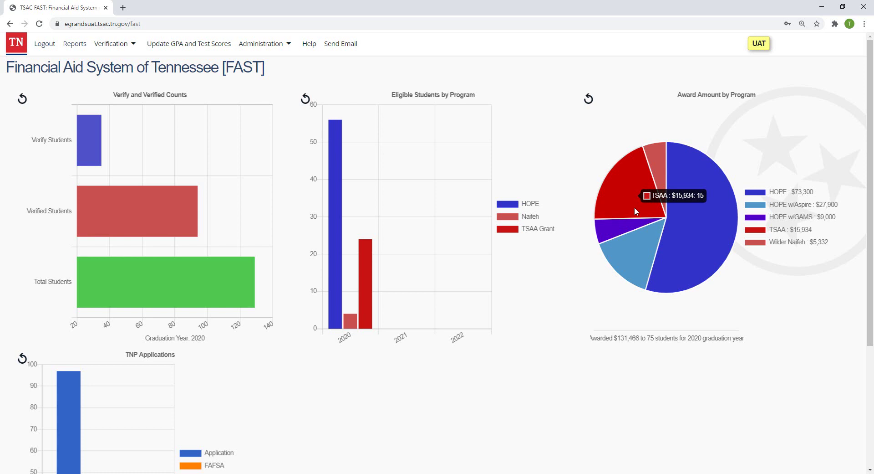
mouse_move(708, 217)
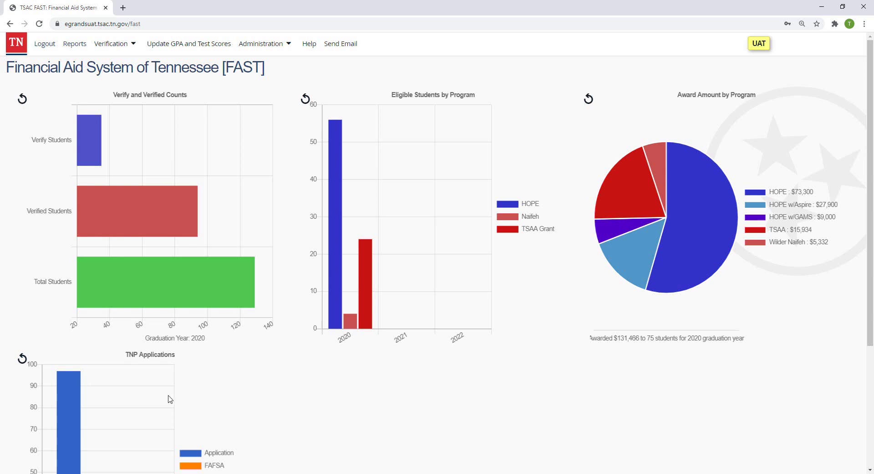
Step: Scroll the dashboard down to the TNP Applications chart and its four-item legend
scroll(291, 404, "down", 3)
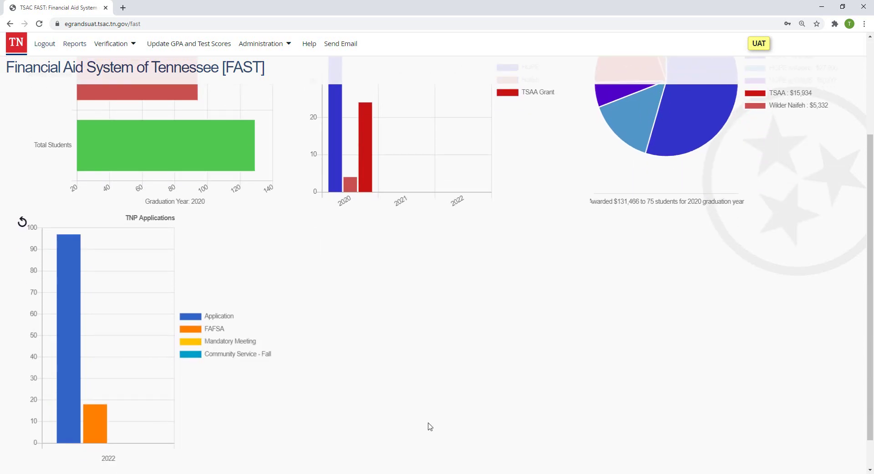
scroll(458, 413, "up", 3)
scroll(339, 419, "down", 4)
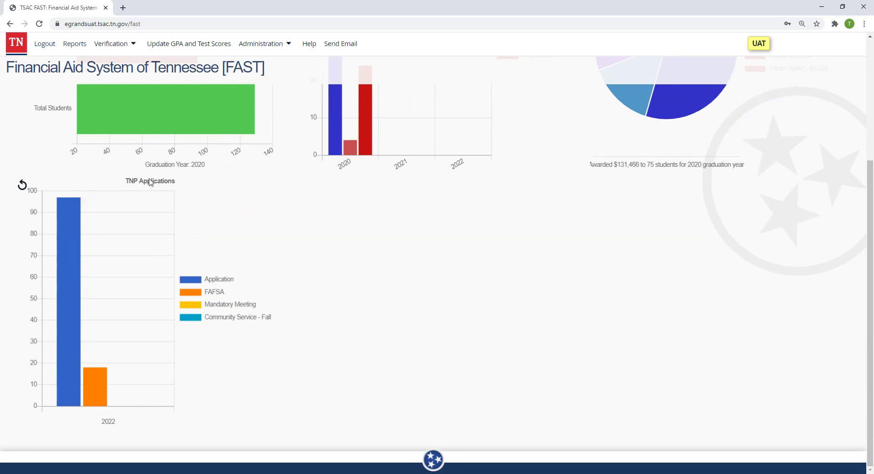
scroll(304, 279, "up", 4)
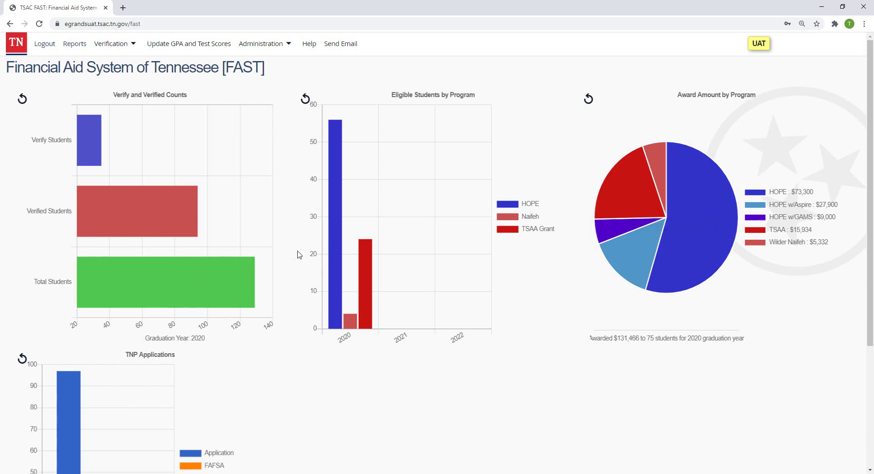
scroll(376, 425, "down", 4)
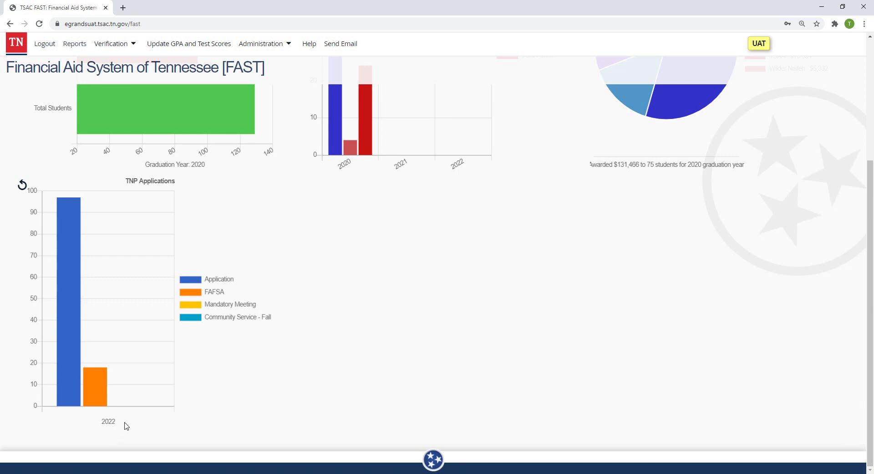
mouse_move(74, 265)
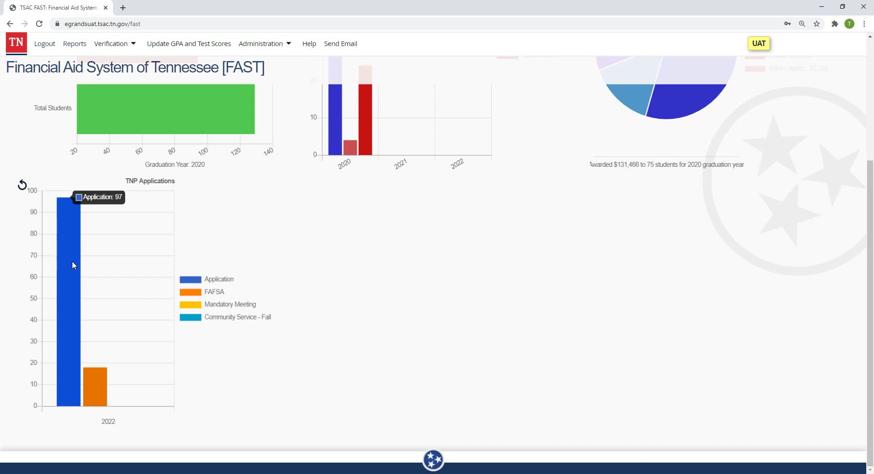
mouse_move(100, 385)
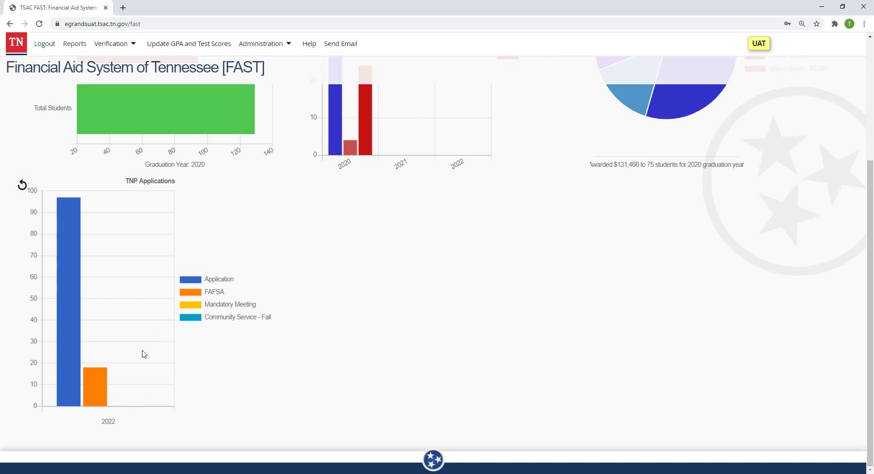
mouse_move(76, 309)
mouse_move(64, 271)
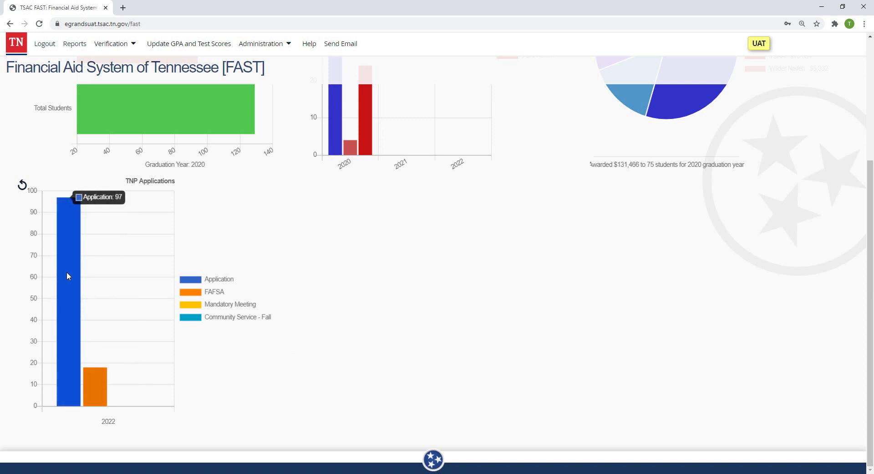
mouse_move(97, 397)
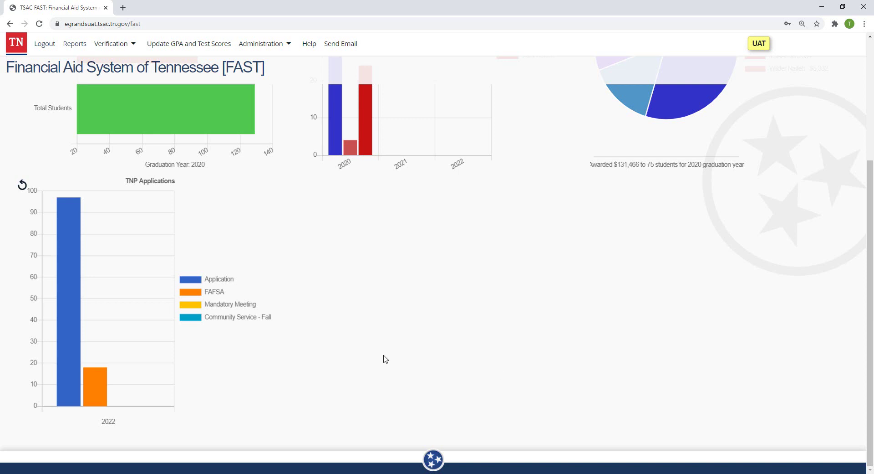
Step: Open the Help page under Administration, then return home via the TN logo
left_click(260, 44)
left_click(313, 43)
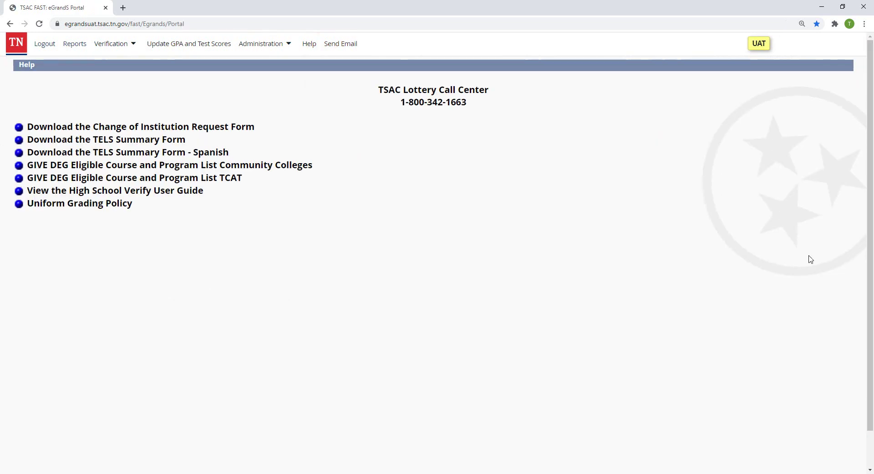
left_click(14, 44)
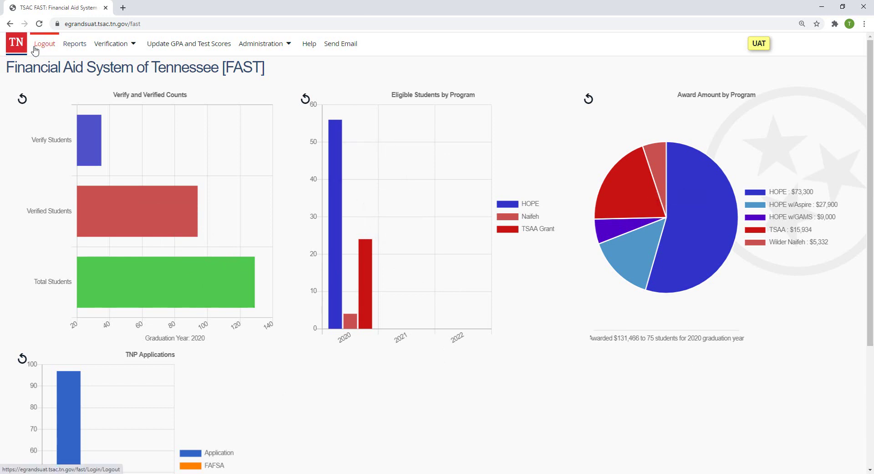
Step: View the home dashboard showing HOPE's $73,300 of the $131,466 awarded for 2020
left_click(41, 45)
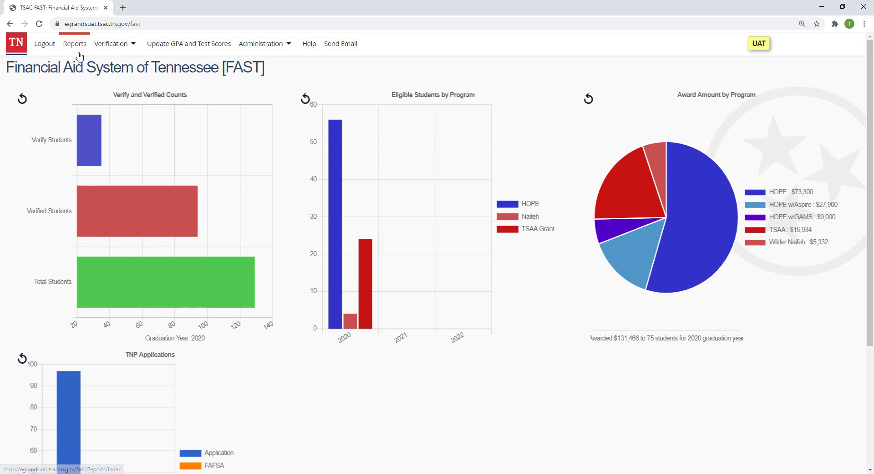
Step: Go to Reports and list the High School Activity scholarship reports
left_click(76, 45)
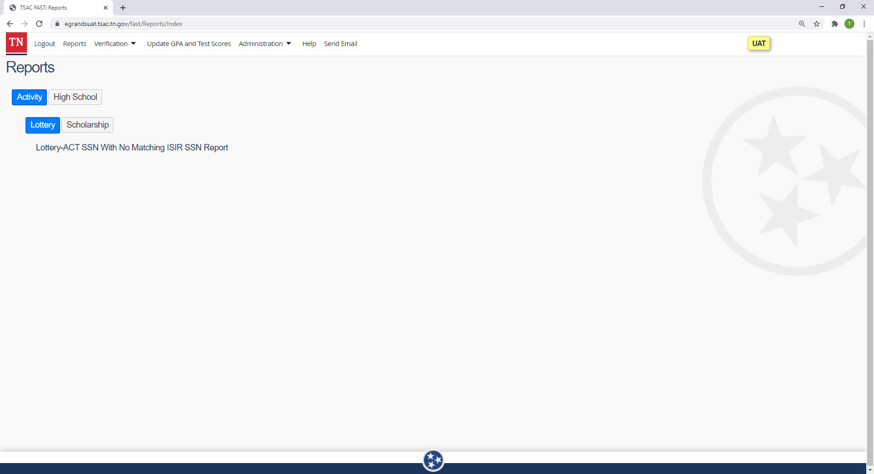
left_click(86, 103)
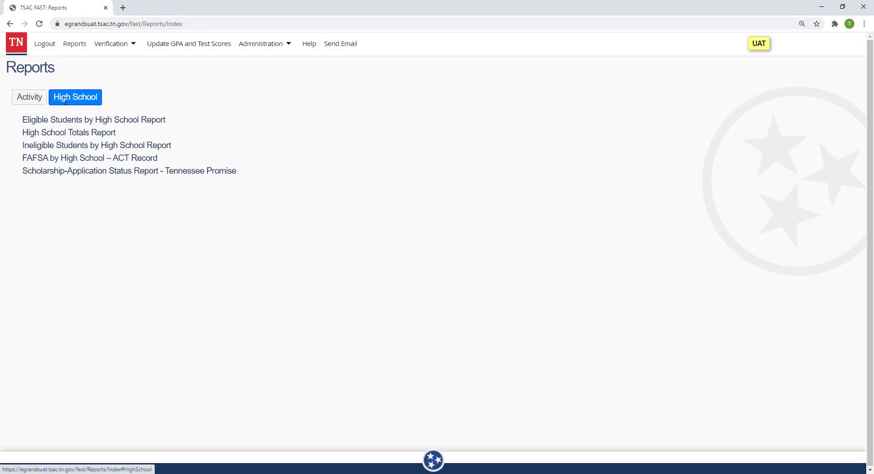
left_click(27, 101)
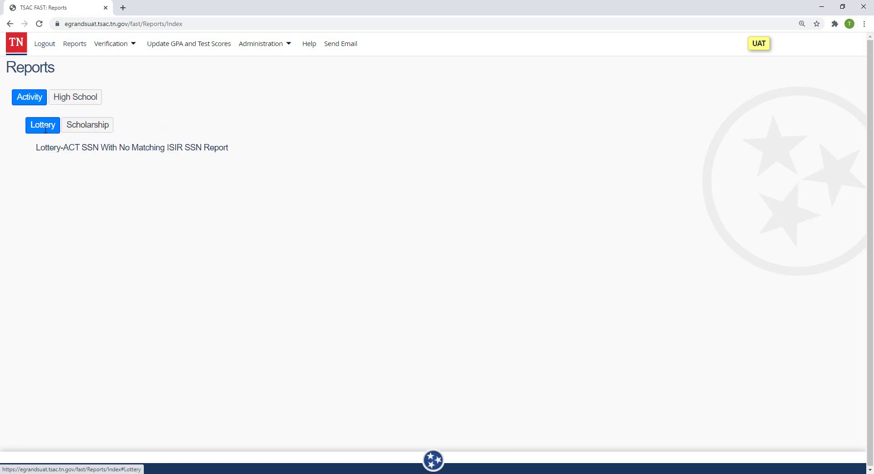
left_click(64, 125)
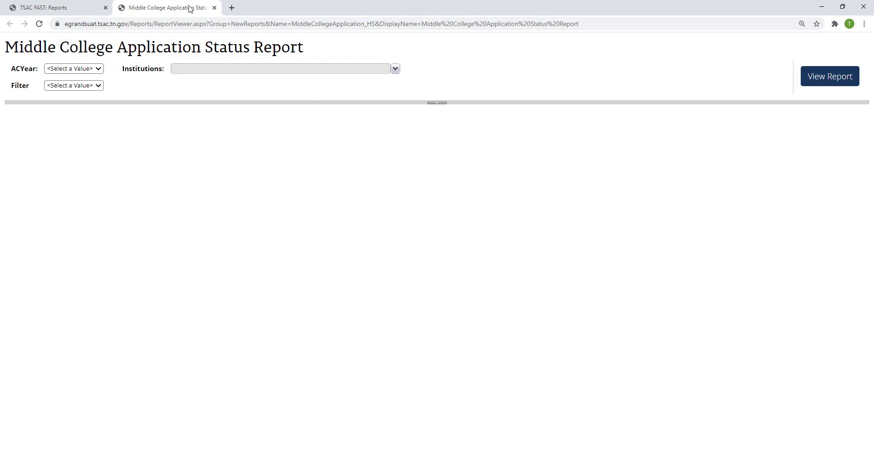
left_click(214, 8)
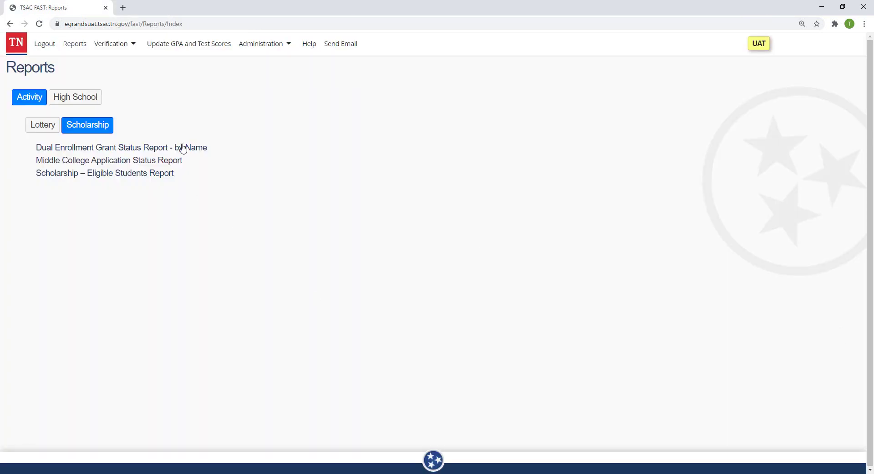
left_click(119, 51)
Step: Open the 2020 - 2021 TSAC HIGH SCHOOL profile and scroll through its four contact slots to Update
mouse_move(260, 43)
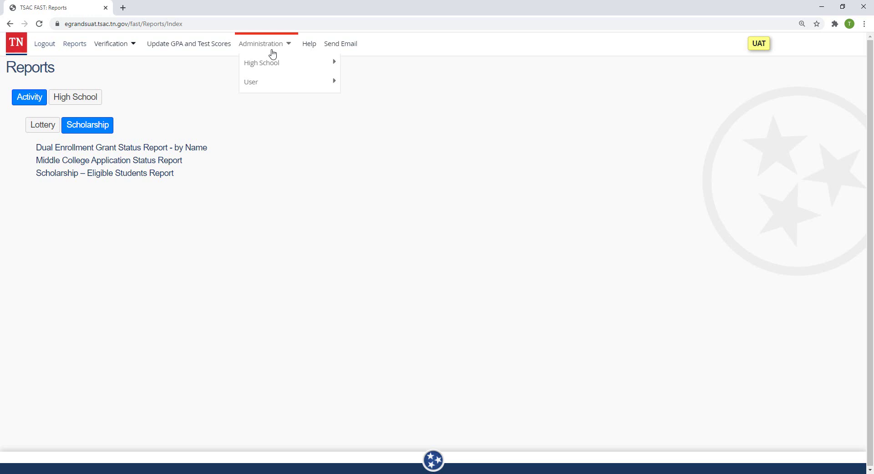
mouse_move(273, 61)
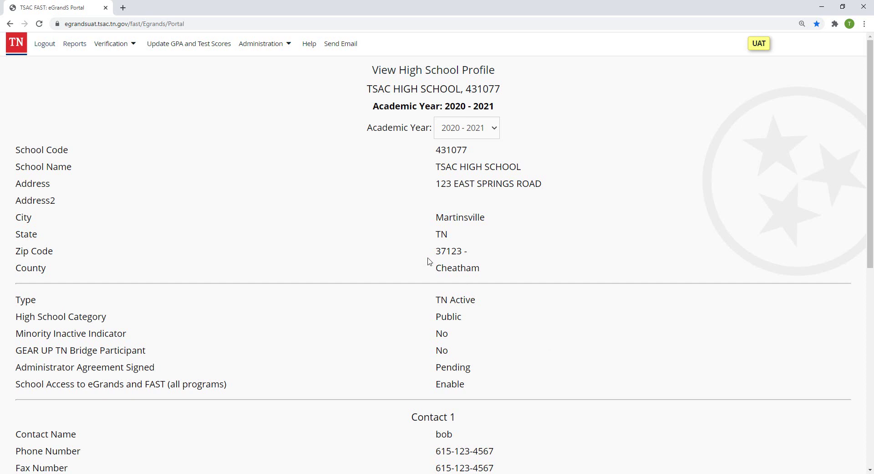
scroll(504, 321, "down", 5)
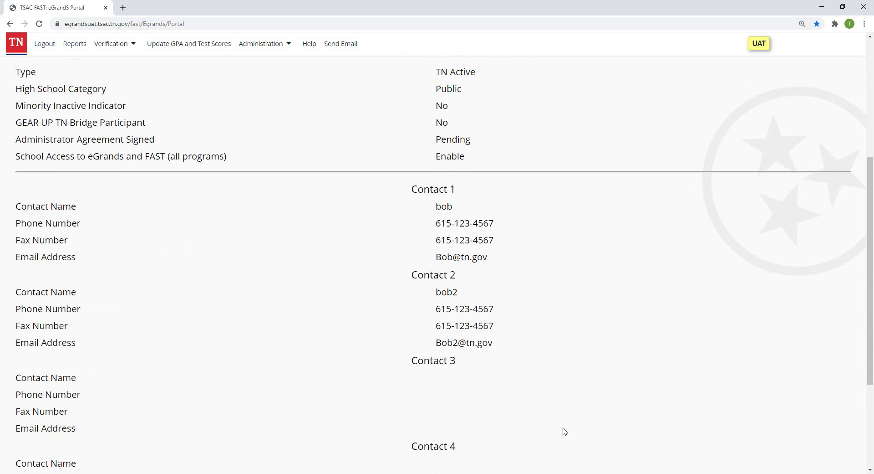
scroll(565, 432, "down", 4)
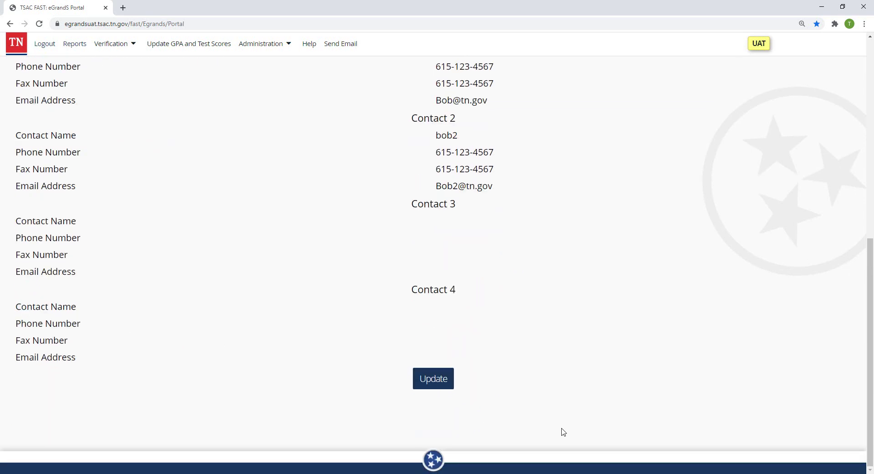
Step: Put the TSAC HIGH SCHOOL profile into edit mode and review its editable fields down to Save/Cancel
left_click(420, 387)
scroll(717, 415, "down", 2)
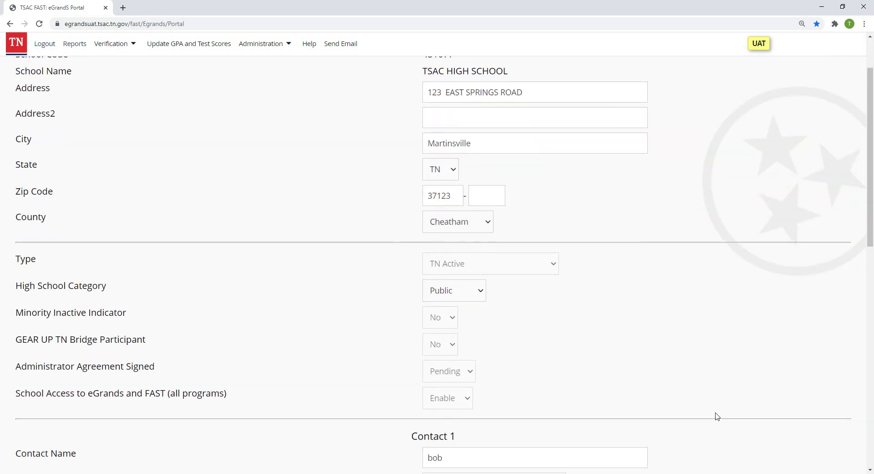
scroll(717, 416, "down", 5)
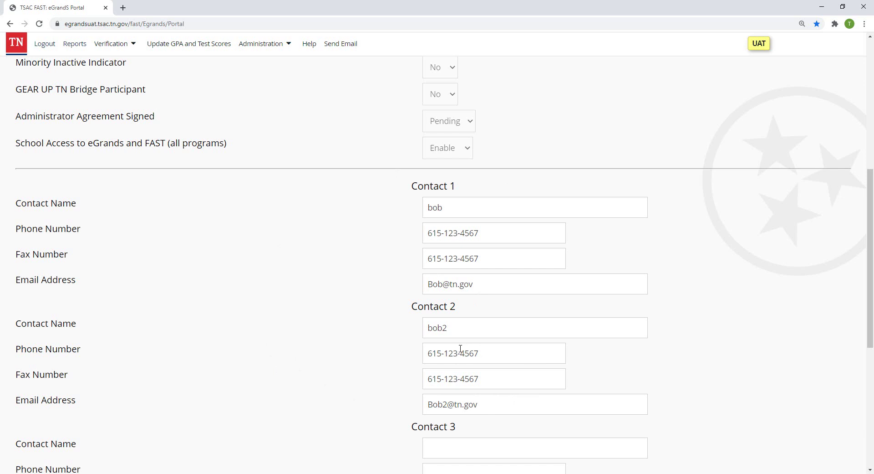
scroll(332, 336, "down", 5)
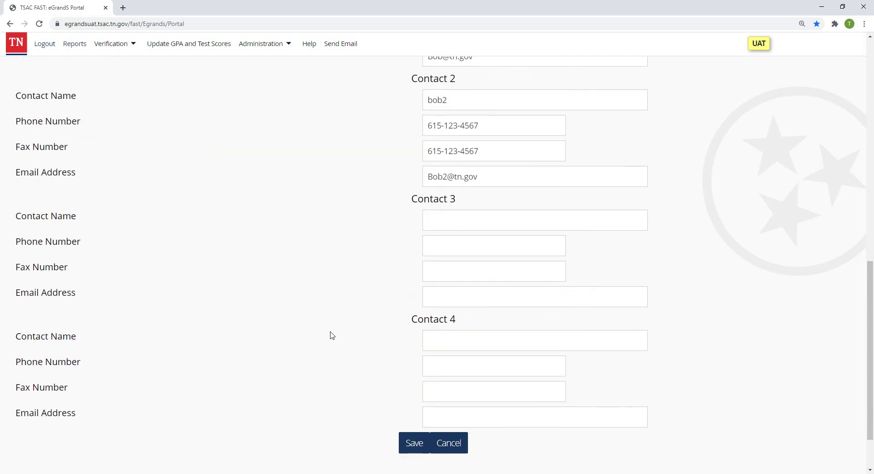
scroll(331, 336, "down", 2)
scroll(330, 336, "up", 10)
scroll(330, 339, "down", 6)
scroll(453, 410, "down", 4)
scroll(276, 160, "up", 6)
left_click(267, 45)
Step: Open Administration > User > Edit Information and check the Last Name and Email fields
mouse_move(272, 65)
mouse_move(264, 85)
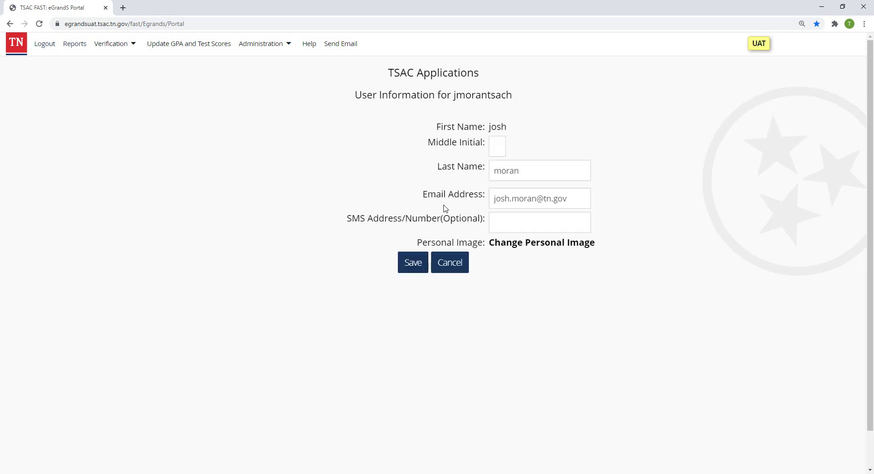
double_click(536, 171)
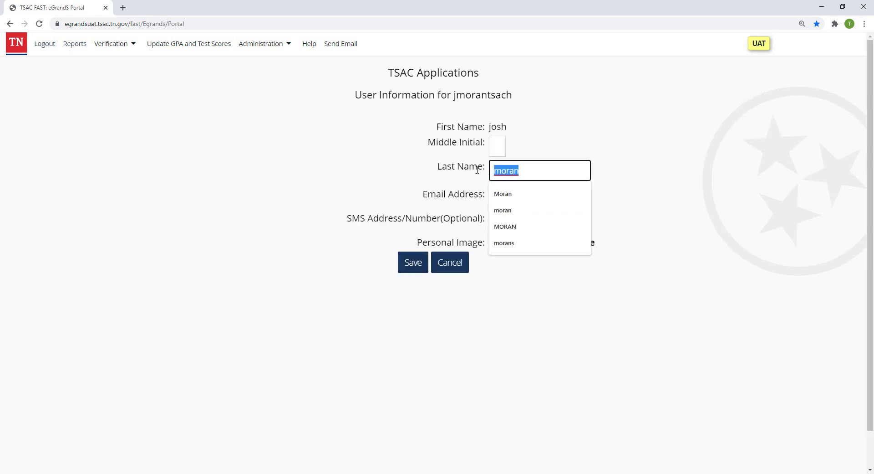
left_click(368, 171)
left_click(576, 198)
left_click(280, 197)
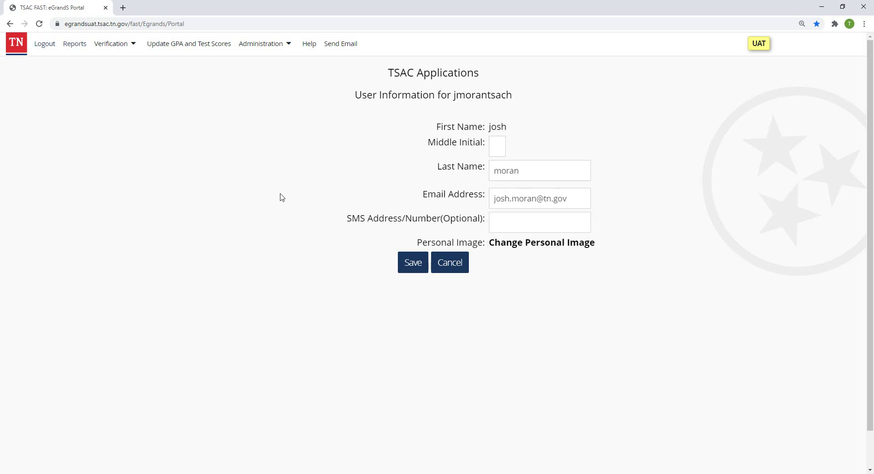
Step: Open Administration > User > Reset Password to see the requirements, then the Help page
left_click(261, 43)
mouse_move(262, 81)
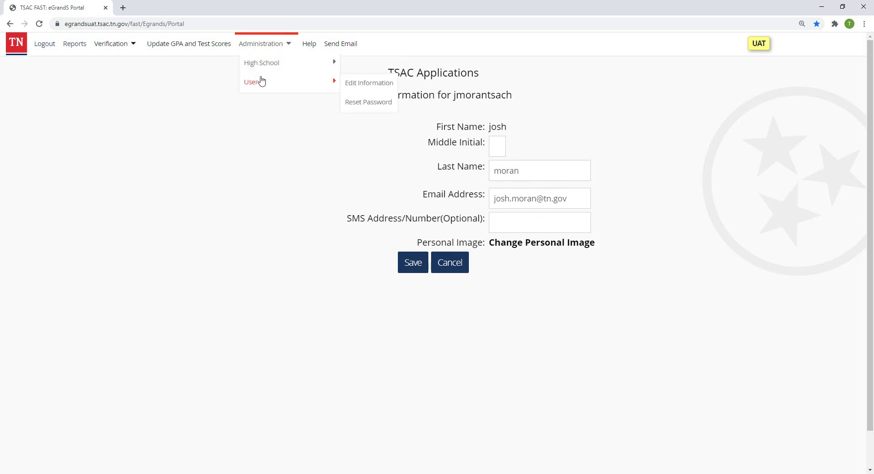
left_click(363, 103)
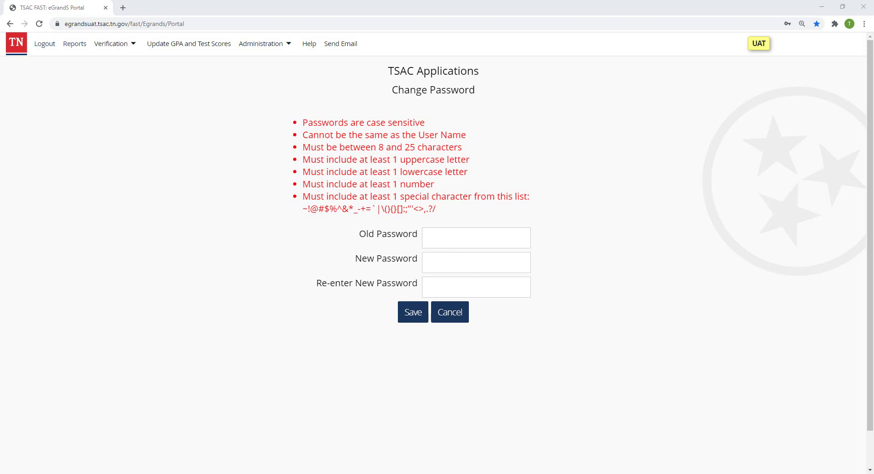
left_click(308, 45)
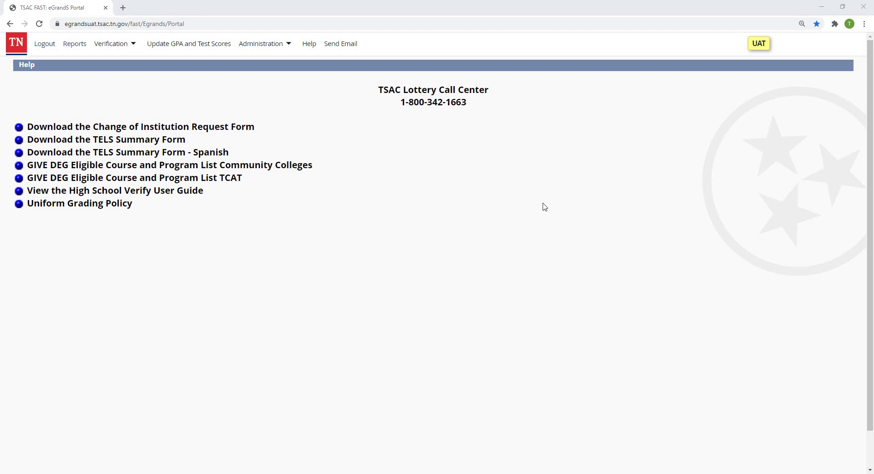
Step: Open Send Email from the top navigation bar to reach the Send E-Mail to Agency form
left_click(343, 46)
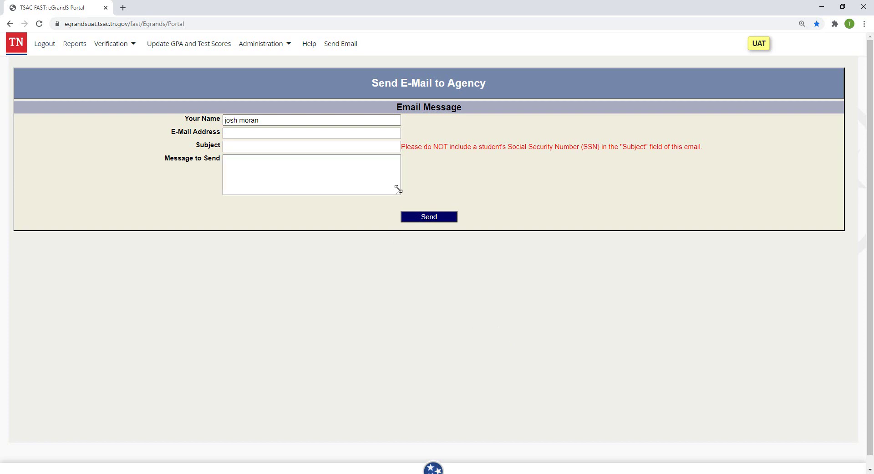
Step: Drag the Message to Send box's corner to widen and heighten it
left_click_drag(399, 193, 659, 322)
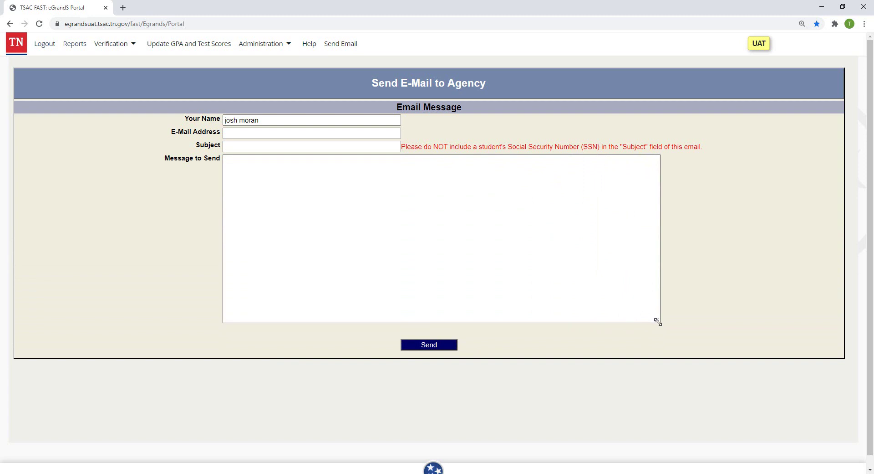